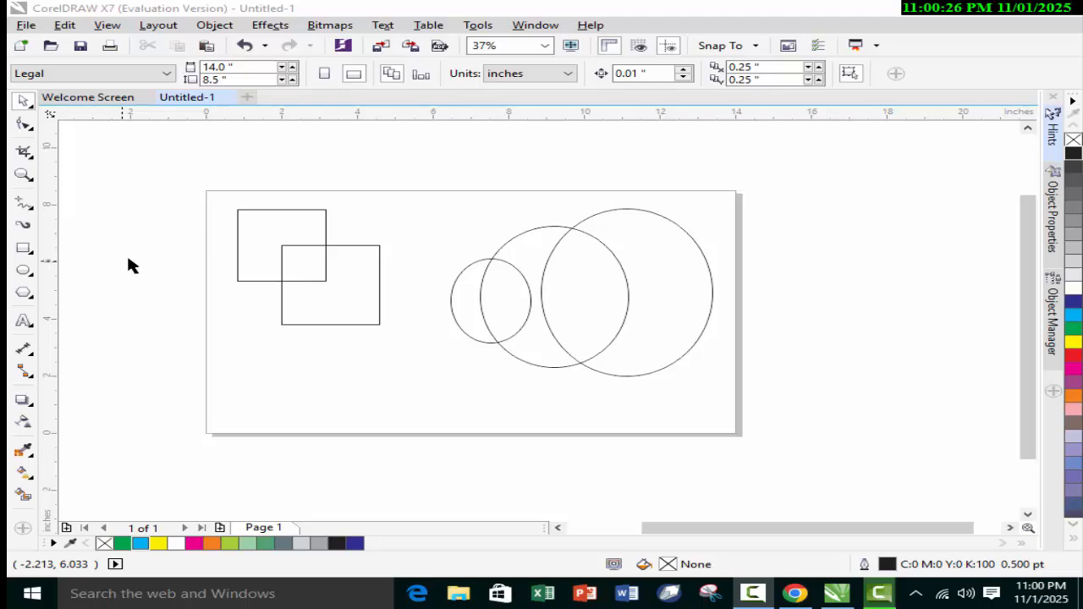
Step: Weld the two overlapping rectangles into a single outline
{"action": "left_click_drag", "start_coordinate": [201, 179], "coordinate": [204, 215]}
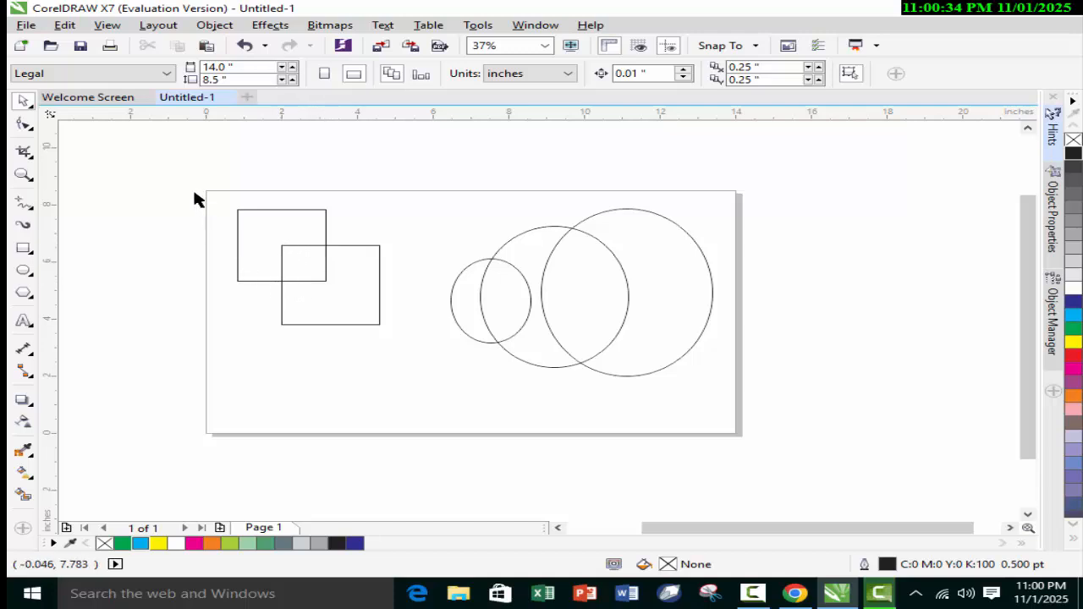
{"action": "left_click_drag", "start_coordinate": [187, 176], "coordinate": [397, 355]}
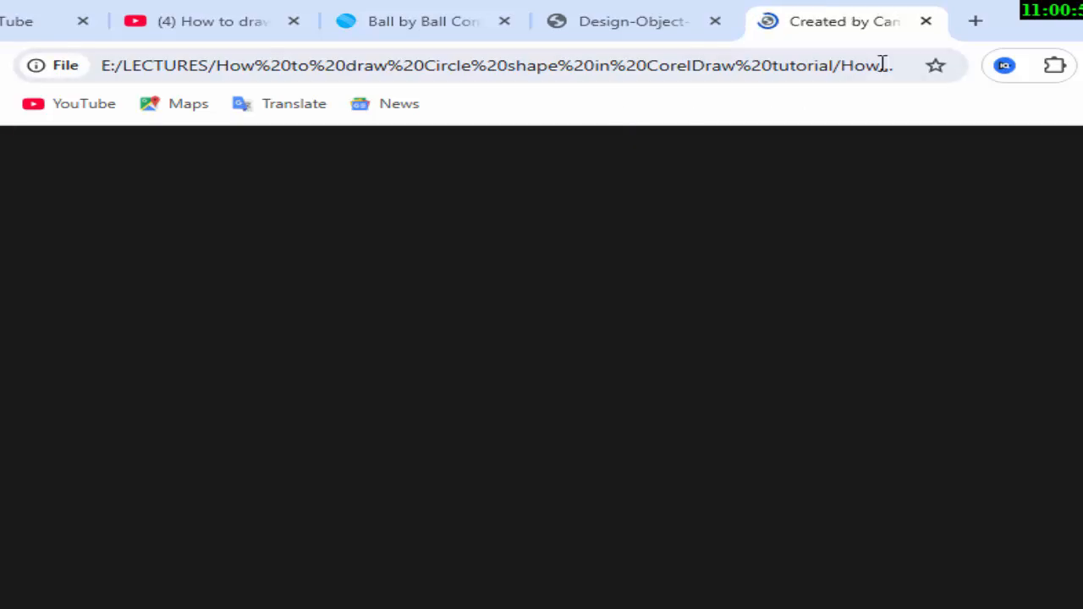
{"action": "left_click", "coordinate": [927, 22]}
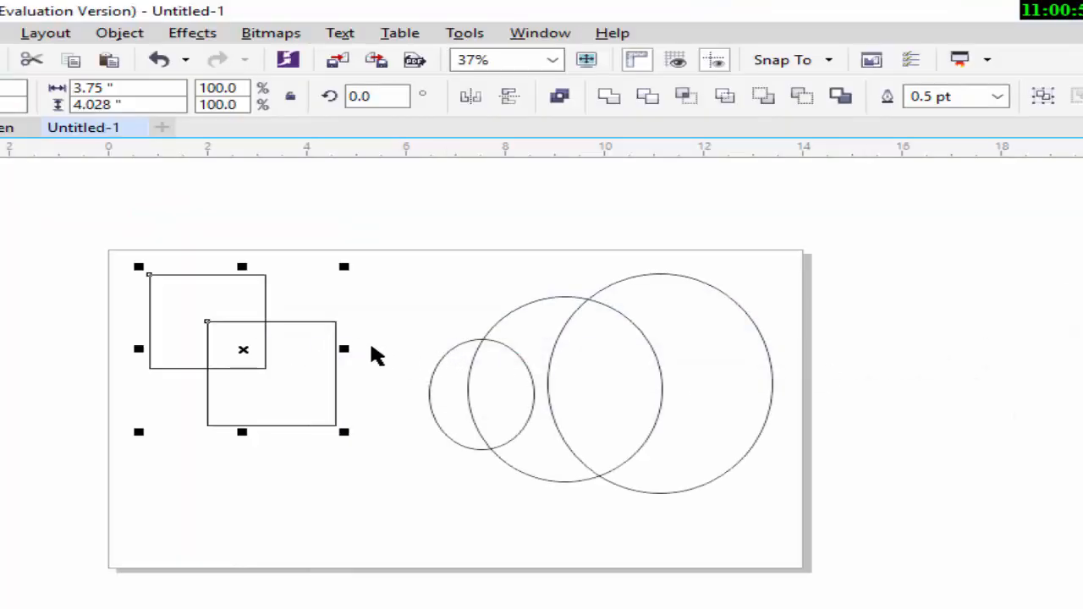
{"action": "left_click", "coordinate": [67, 285]}
{"action": "left_click_drag", "start_coordinate": [68, 225], "coordinate": [393, 470]}
{"action": "left_click", "coordinate": [602, 102]}
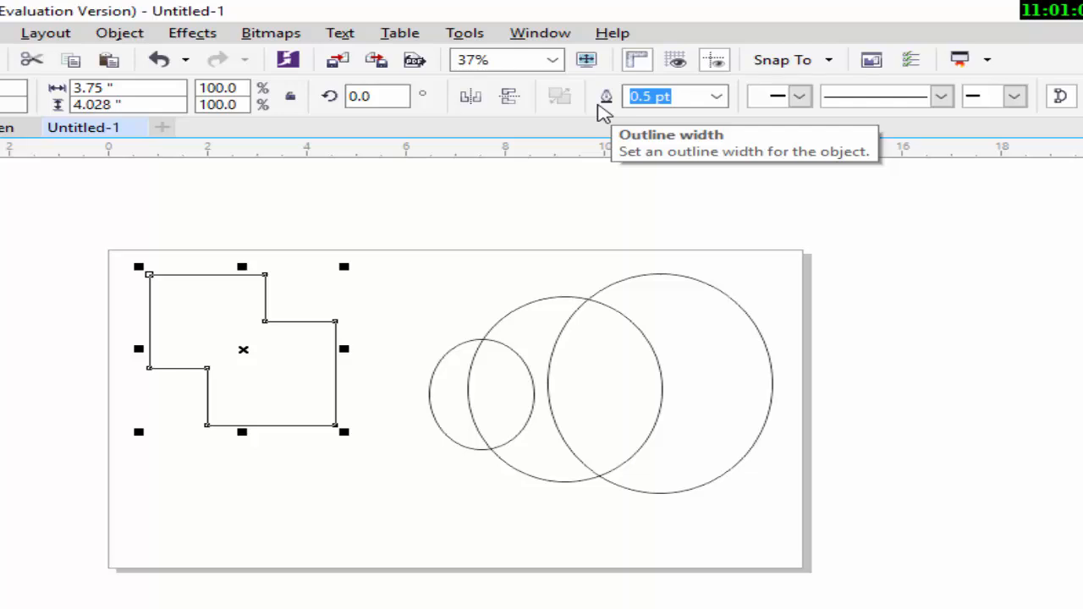
Step: Weld the three overlapping circles into a single outline
{"action": "left_click", "coordinate": [512, 465]}
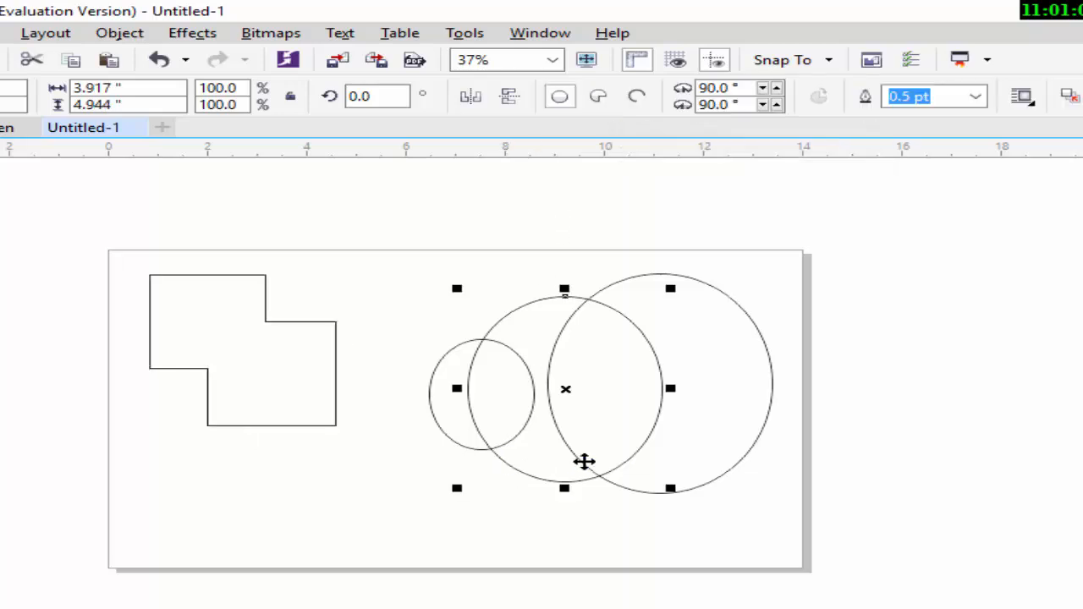
{"action": "left_click", "coordinate": [716, 485]}
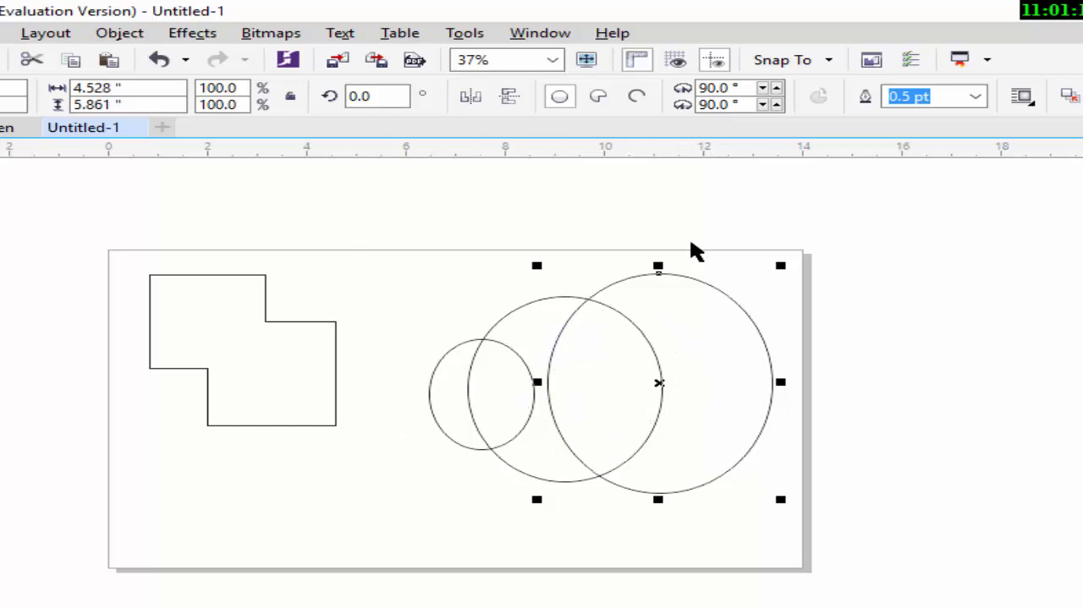
{"action": "left_click", "coordinate": [847, 320]}
{"action": "left_click_drag", "start_coordinate": [808, 240], "coordinate": [395, 544]}
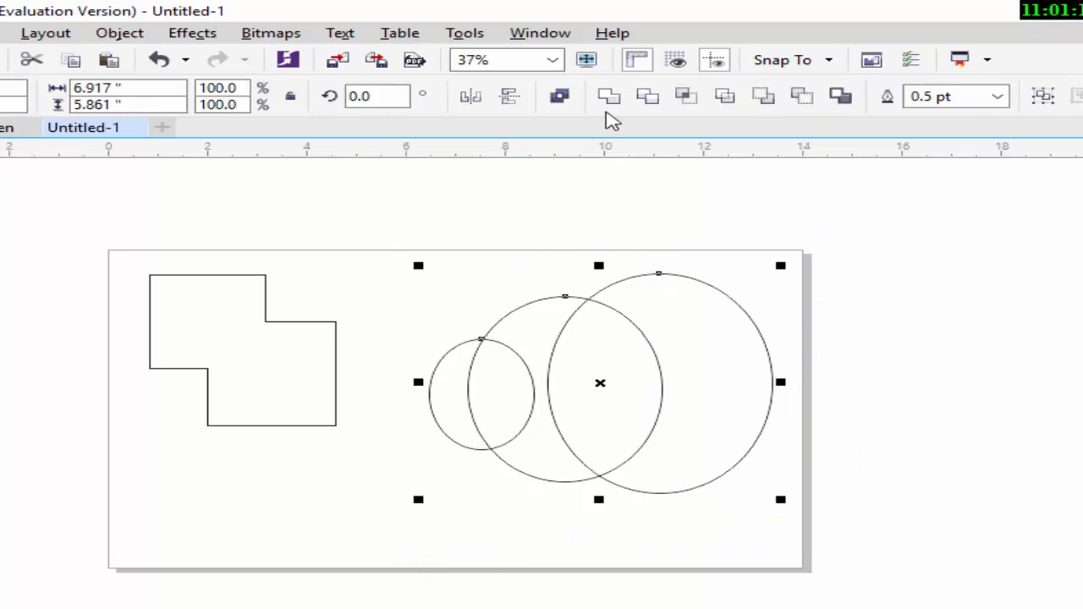
{"action": "left_click", "coordinate": [609, 99]}
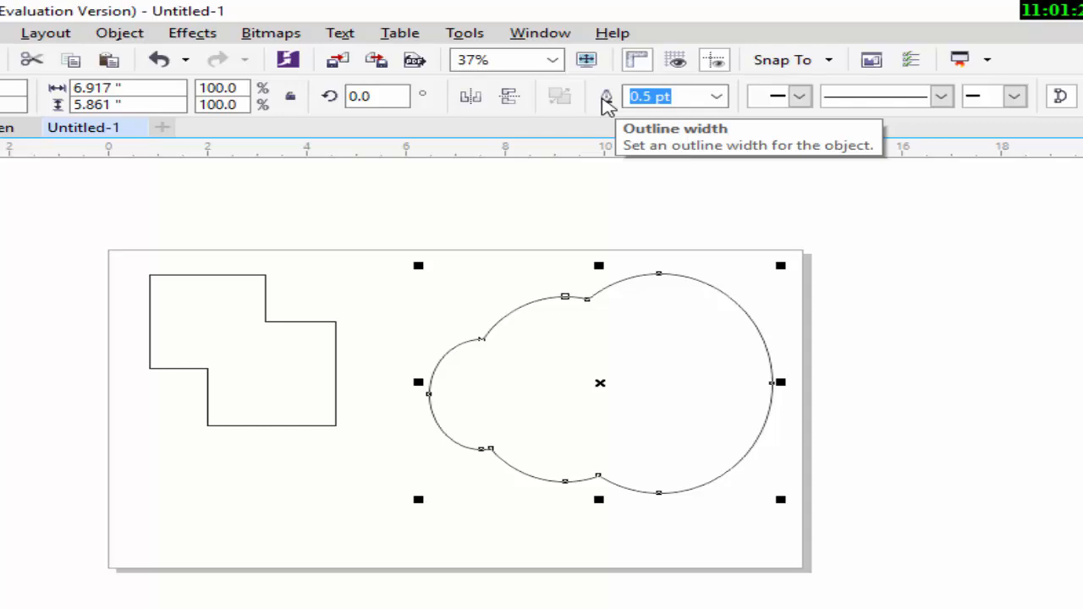
Step: Replace the welded circle shape with two overlapping rectangles, the lower-right one about 3.07 by 3.35 inches
{"action": "key", "text": "Delete"}
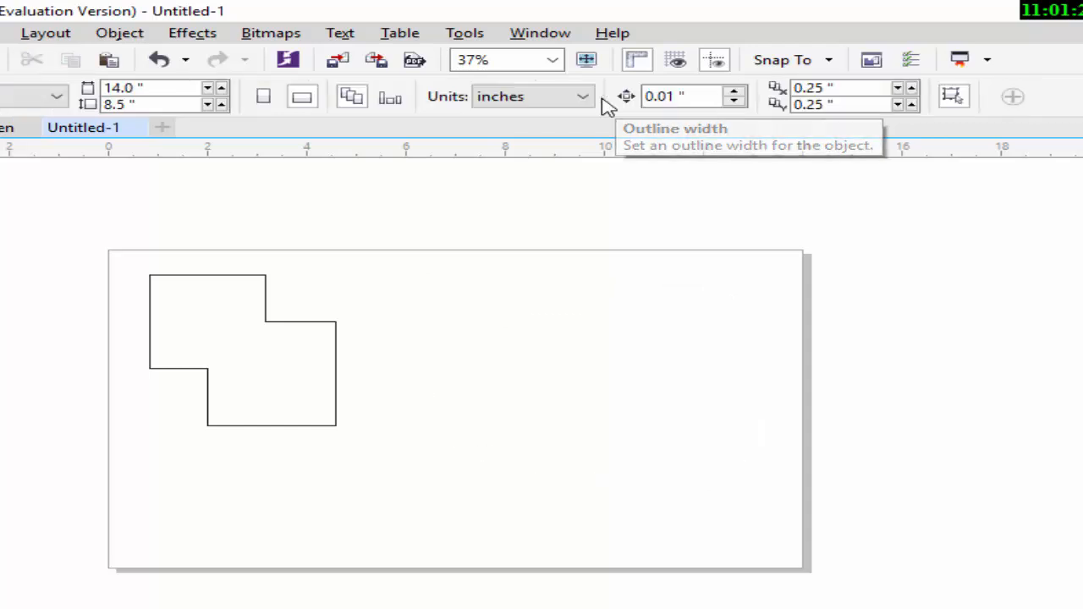
{"action": "key", "text": "F6"}
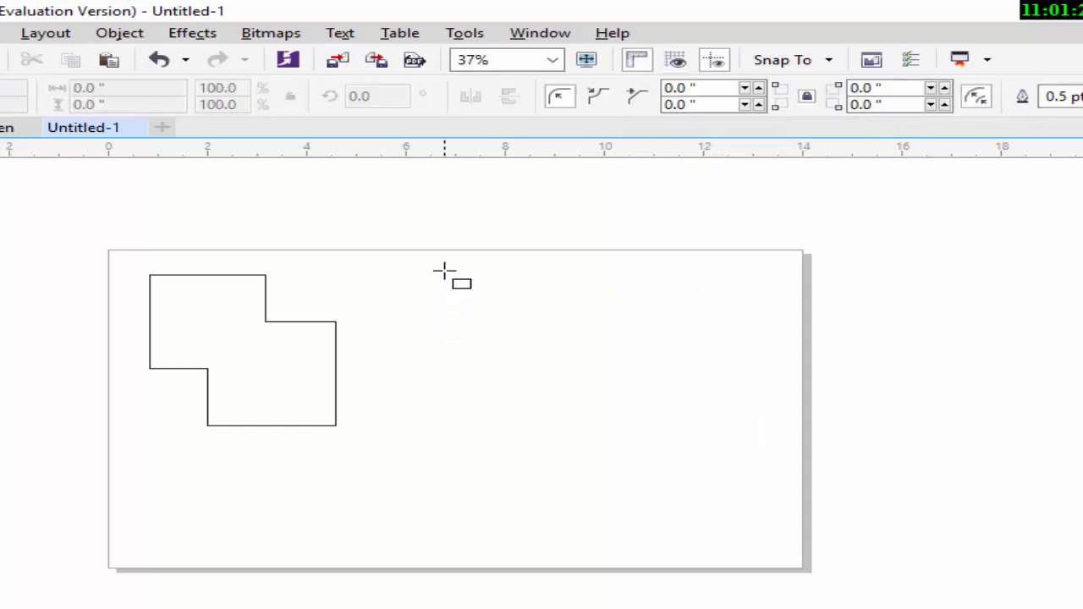
{"action": "left_click_drag", "start_coordinate": [443, 271], "coordinate": [590, 405]}
{"action": "left_click_drag", "start_coordinate": [516, 338], "coordinate": [670, 463]}
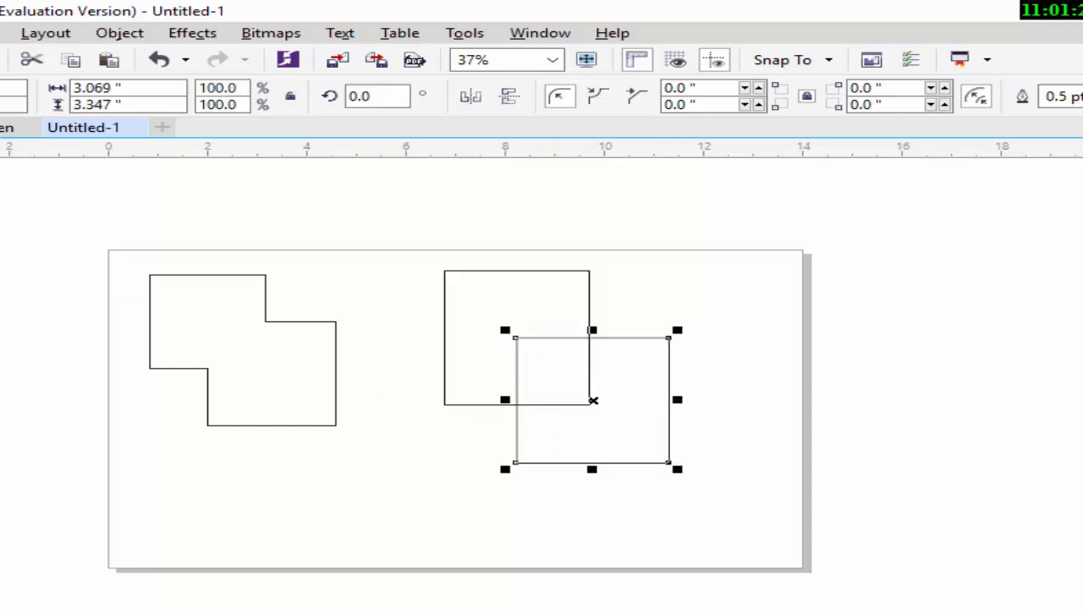
Step: Trim the upper-left rectangle with the overlapping lower-right one, and move the cutting rectangle clear across the page's right edge
{"action": "left_click_drag", "start_coordinate": [387, 164], "coordinate": [696, 505]}
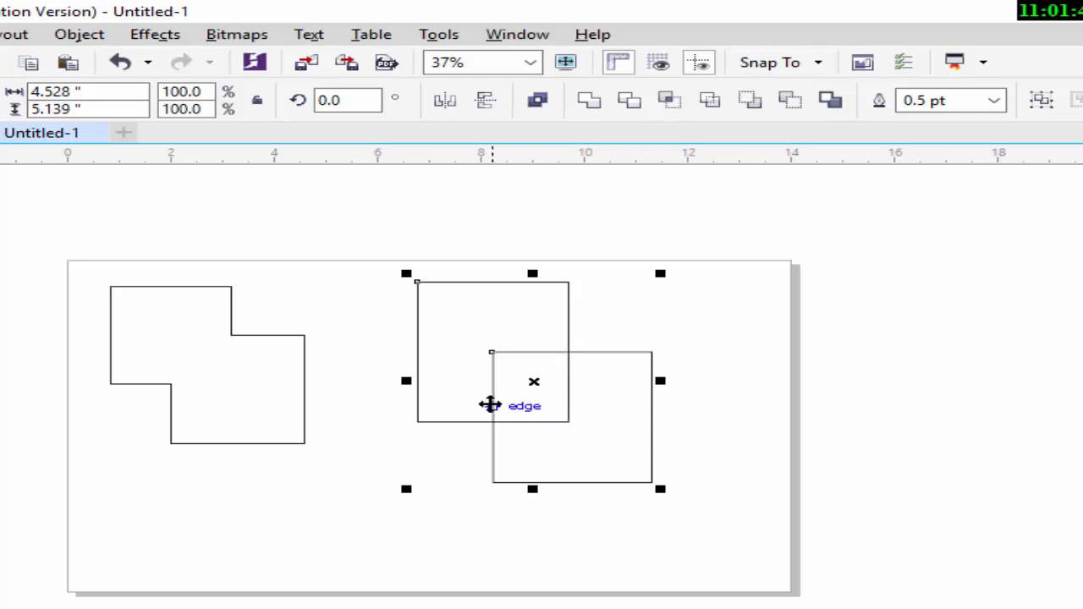
{"action": "left_click", "coordinate": [534, 337]}
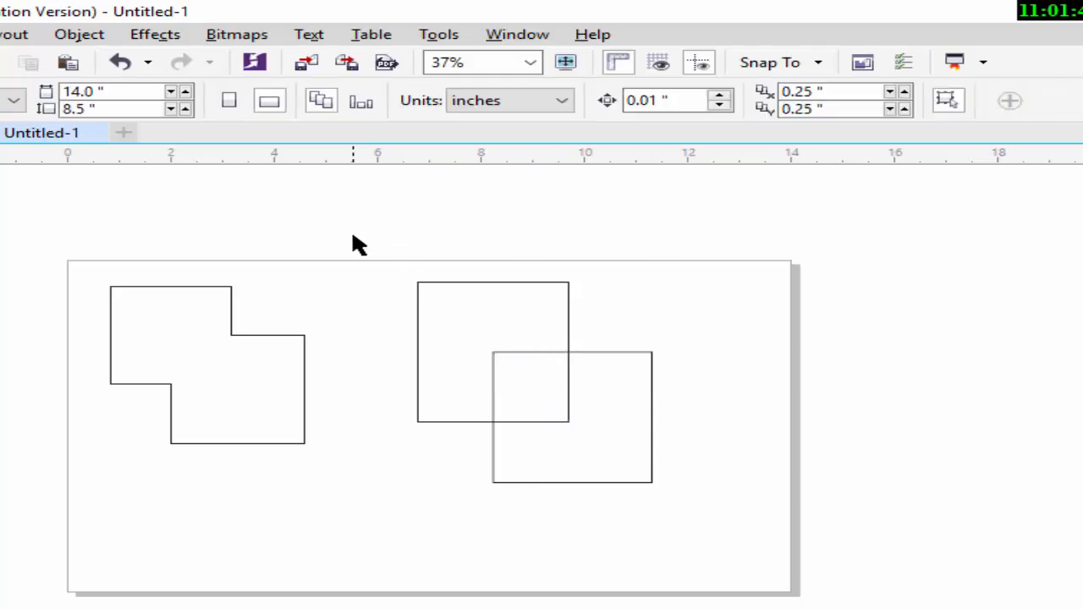
{"action": "left_click_drag", "start_coordinate": [352, 236], "coordinate": [707, 531]}
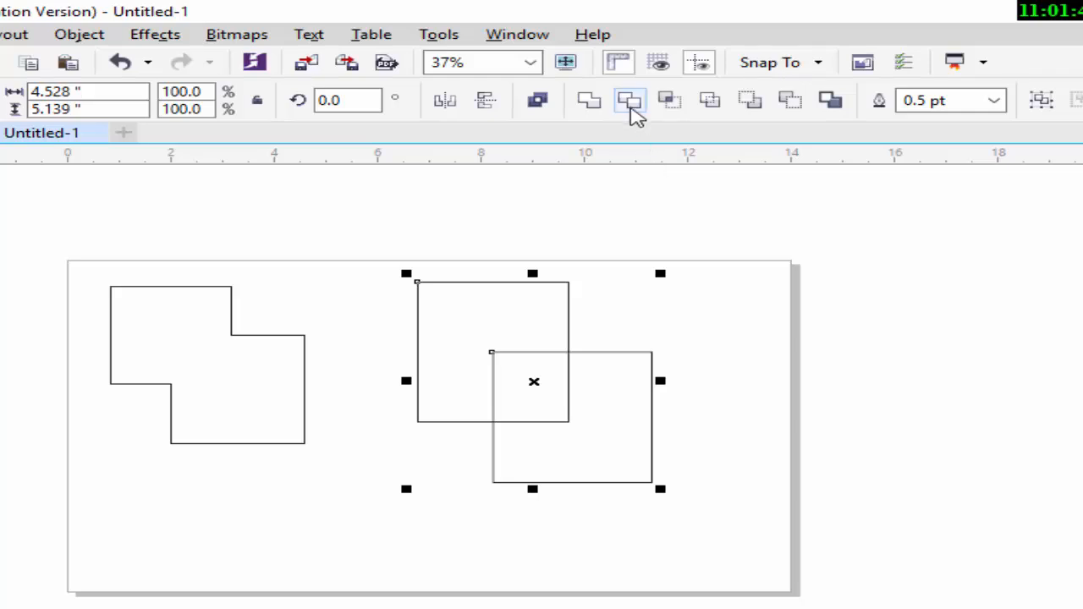
{"action": "left_click", "coordinate": [631, 108]}
{"action": "left_click", "coordinate": [665, 339]}
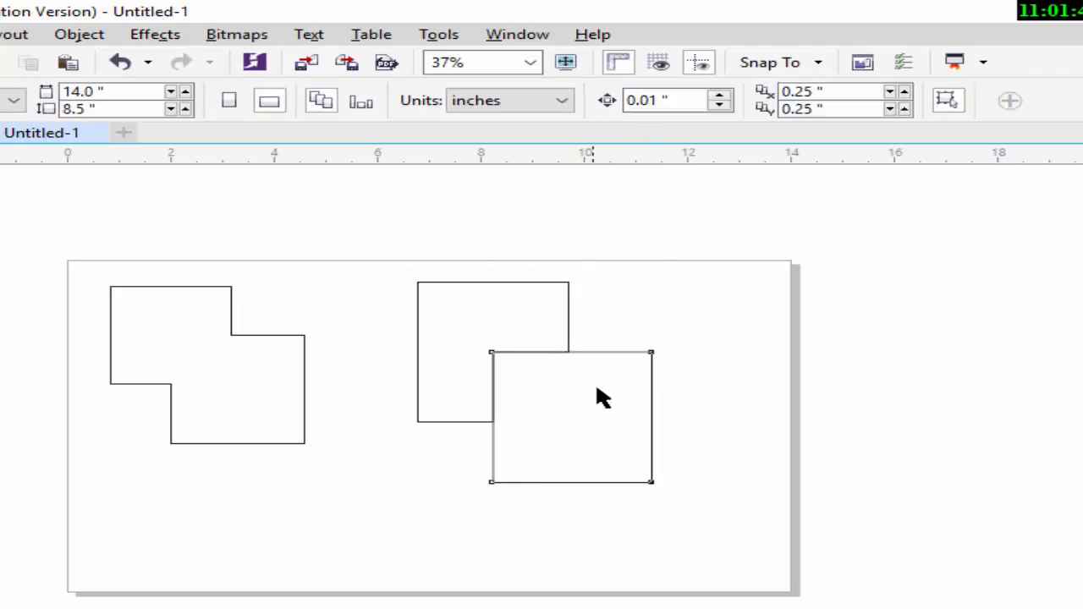
{"action": "left_click_drag", "start_coordinate": [597, 389], "coordinate": [800, 384]}
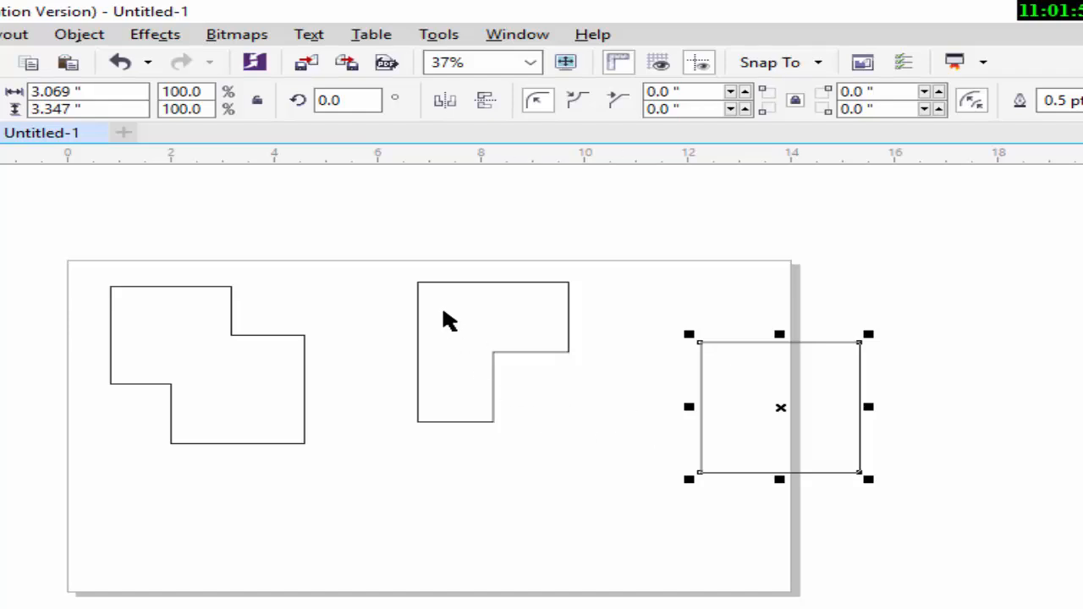
Step: Replace the trimmed shape and its cutter with two overlapping ellipses, about 4.72 by 6.19 and 5.39 by 7.94 inches
{"action": "left_click_drag", "start_coordinate": [386, 234], "coordinate": [965, 581]}
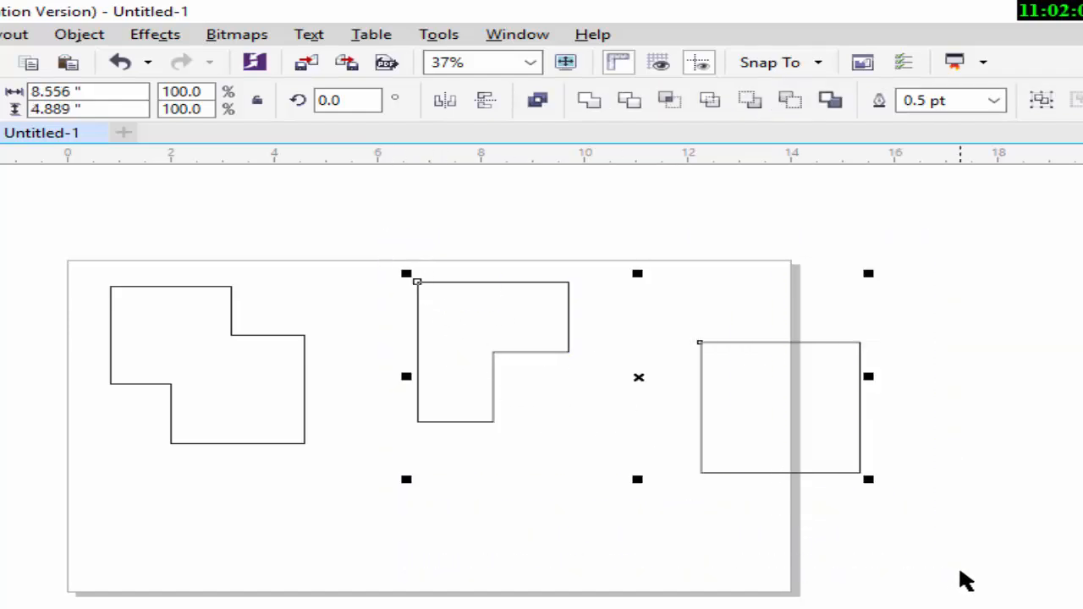
{"action": "key", "text": "Delete"}
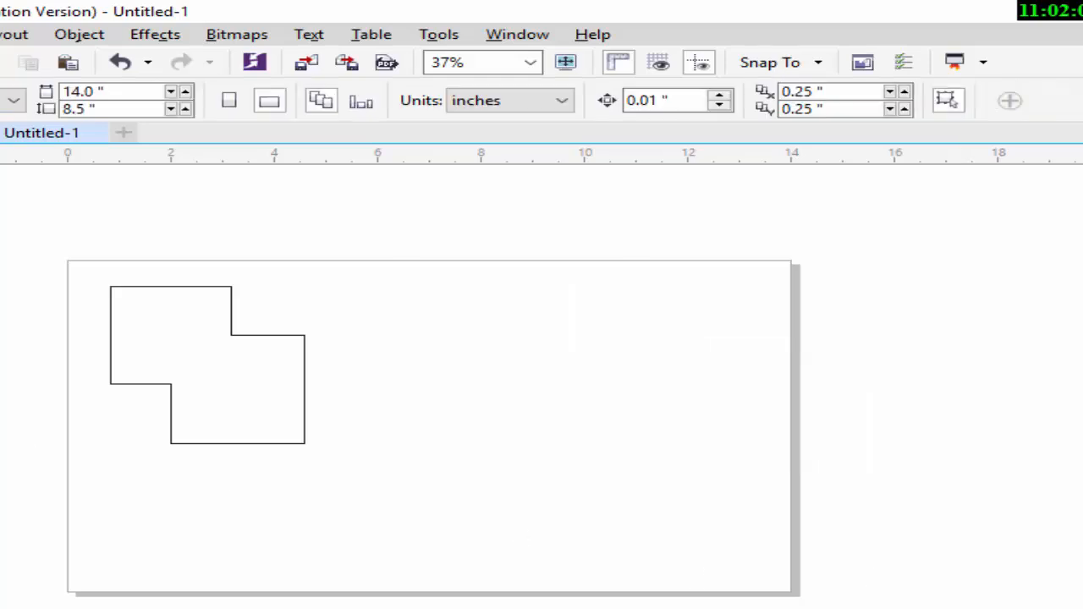
{"action": "key", "text": "F7"}
{"action": "left_click_drag", "start_coordinate": [438, 274], "coordinate": [680, 515]}
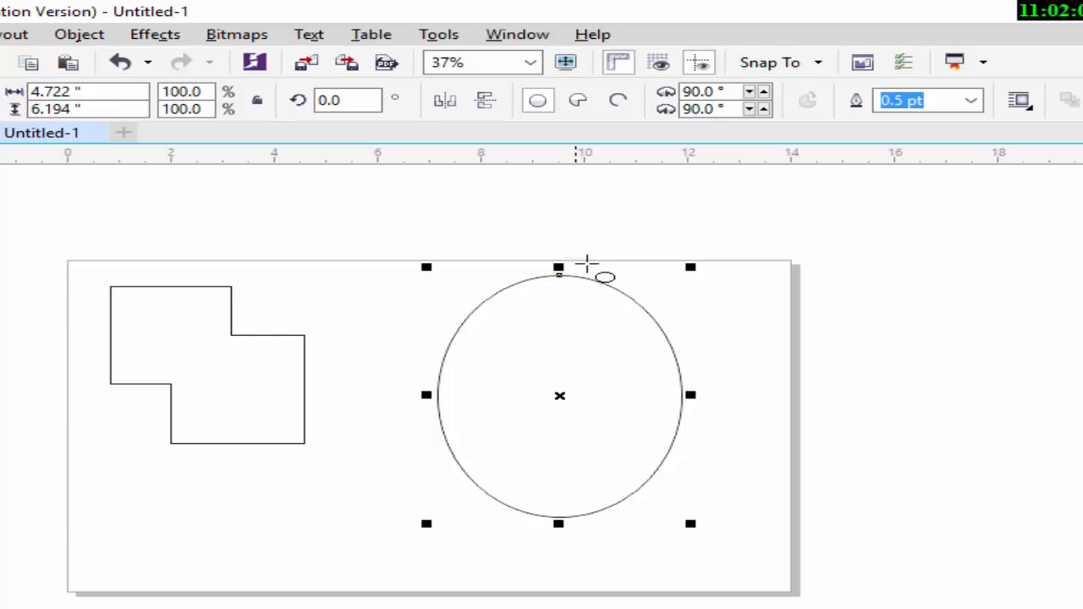
{"action": "left_click_drag", "start_coordinate": [579, 252], "coordinate": [857, 560]}
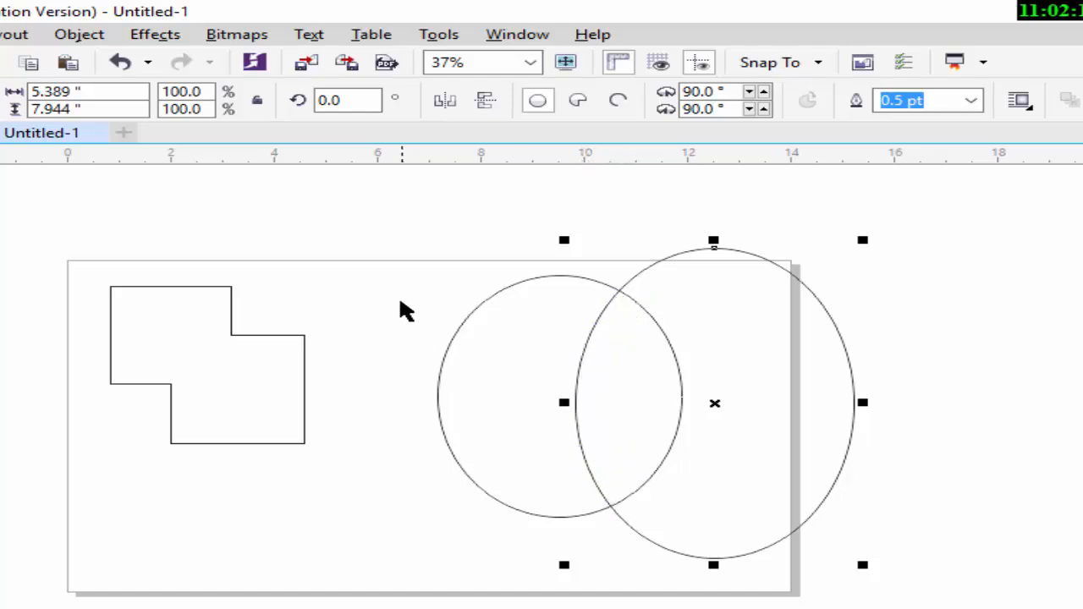
Step: Trim the smaller ellipse into a crescent using the larger one, and move the larger ellipse away to the right
{"action": "left_click", "coordinate": [383, 211]}
{"action": "left_click_drag", "start_coordinate": [682, 450], "coordinate": [888, 580]}
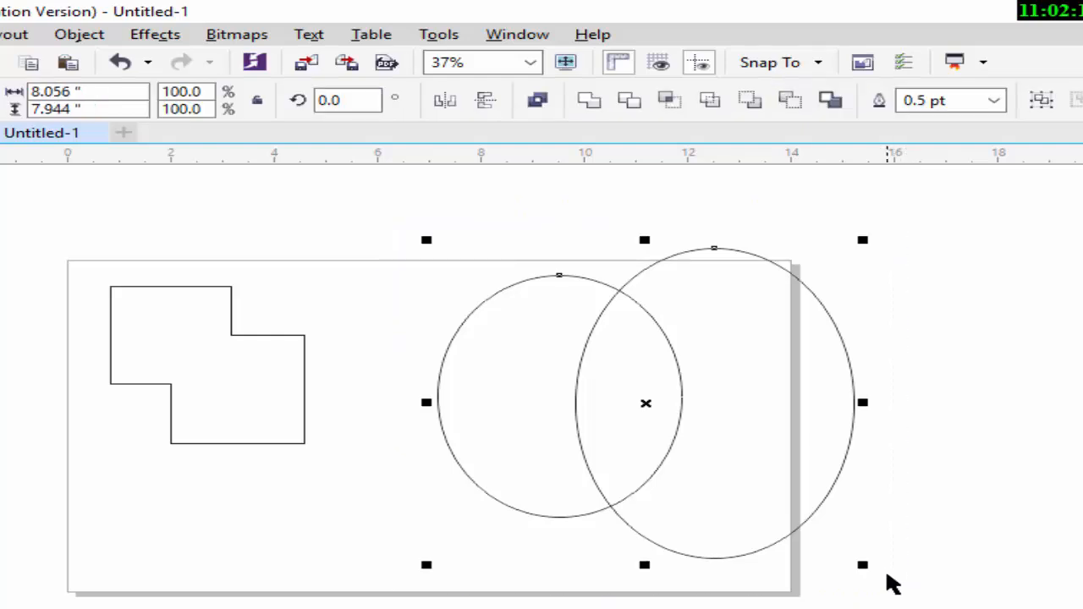
{"action": "left_click", "coordinate": [629, 100]}
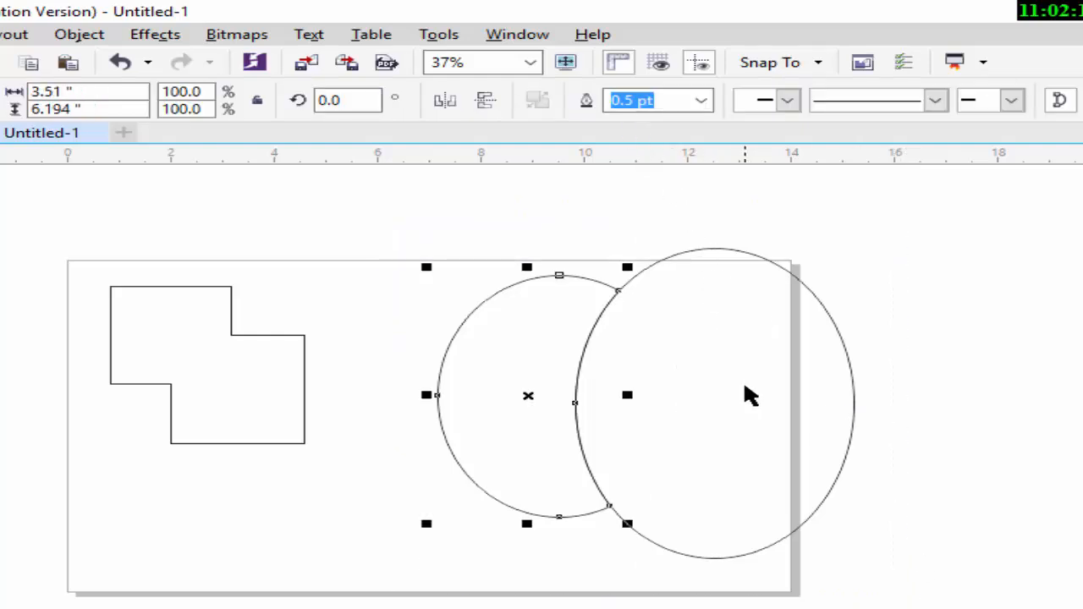
{"action": "left_click_drag", "start_coordinate": [720, 409], "coordinate": [854, 401]}
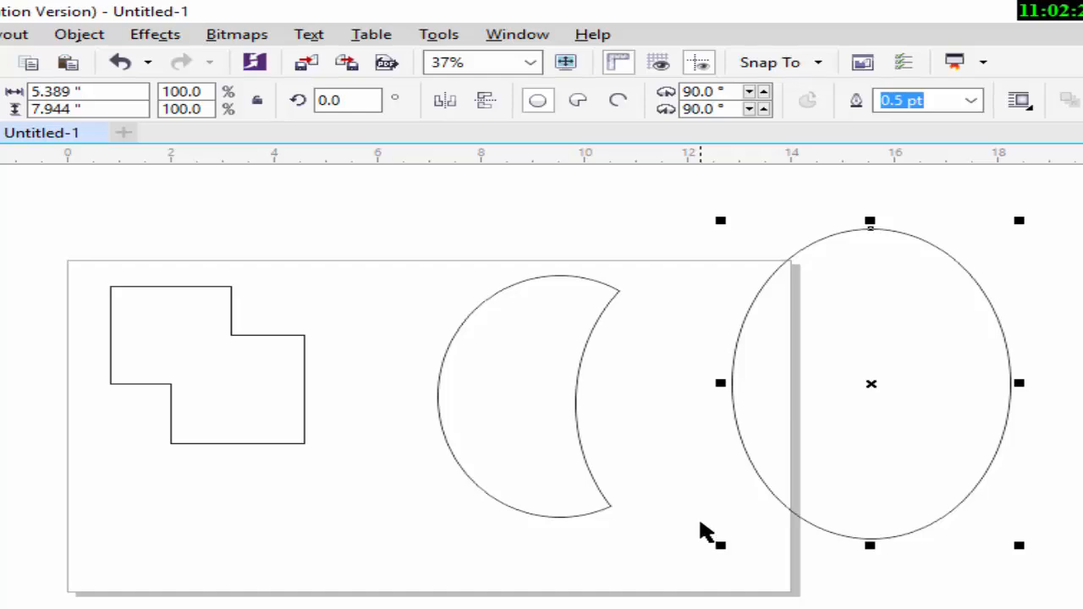
Step: Replace the crescent and the ellipse with two overlapping rectangles, the lower-right one about 3.72 by 4.44 inches
{"action": "left_click", "coordinate": [686, 516]}
{"action": "left_click", "coordinate": [559, 445]}
{"action": "key", "text": "Delete"}
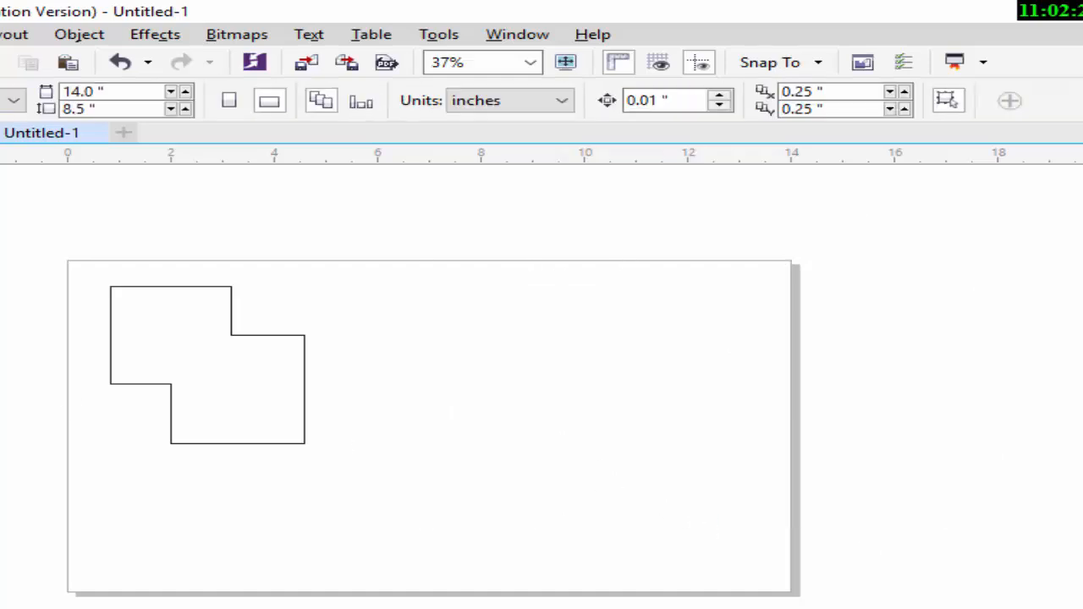
{"action": "key", "text": "F6"}
{"action": "left_click_drag", "start_coordinate": [387, 275], "coordinate": [581, 449]}
{"action": "left_click_drag", "start_coordinate": [507, 366], "coordinate": [699, 542]}
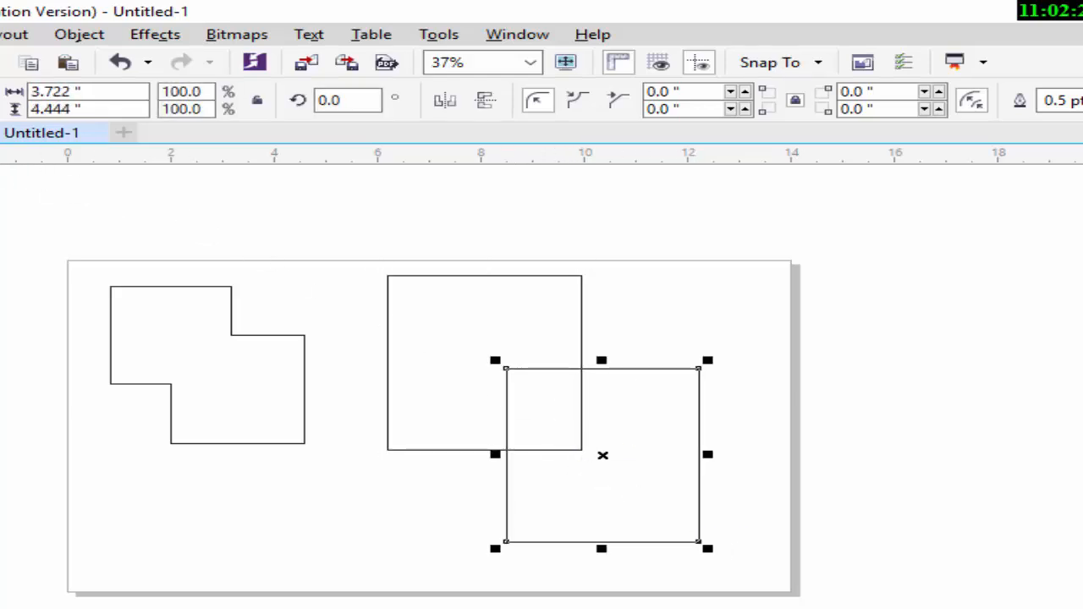
Step: Intersect the two overlapping rectangles, and move the lower-right rectangle and the intersection piece apart from the other rectangle
{"action": "left_click_drag", "start_coordinate": [341, 223], "coordinate": [777, 596]}
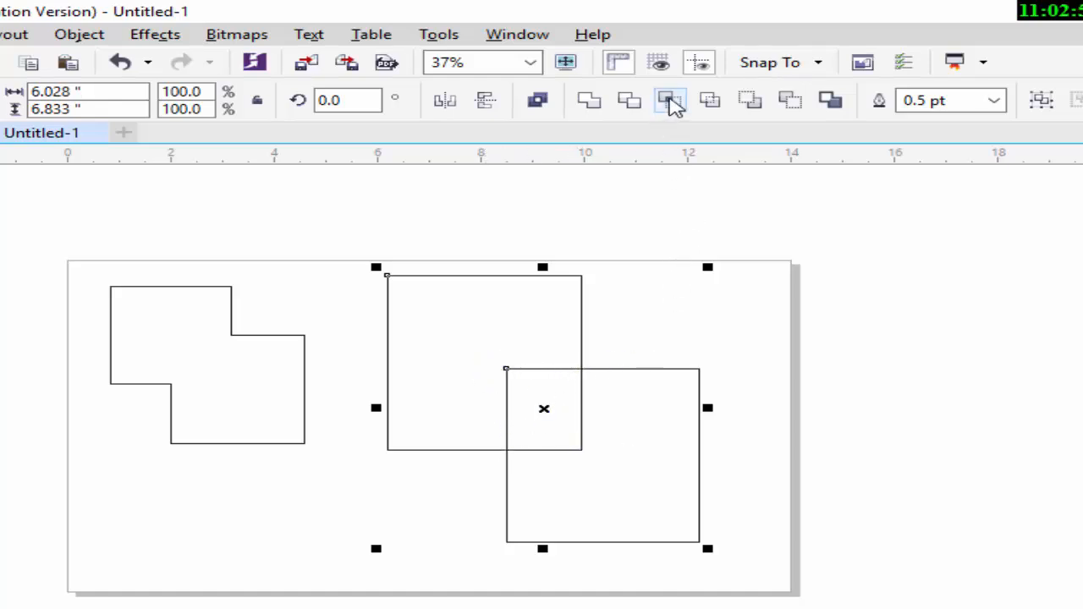
{"action": "left_click", "coordinate": [670, 102]}
{"action": "left_click", "coordinate": [761, 415]}
{"action": "left_click", "coordinate": [624, 436]}
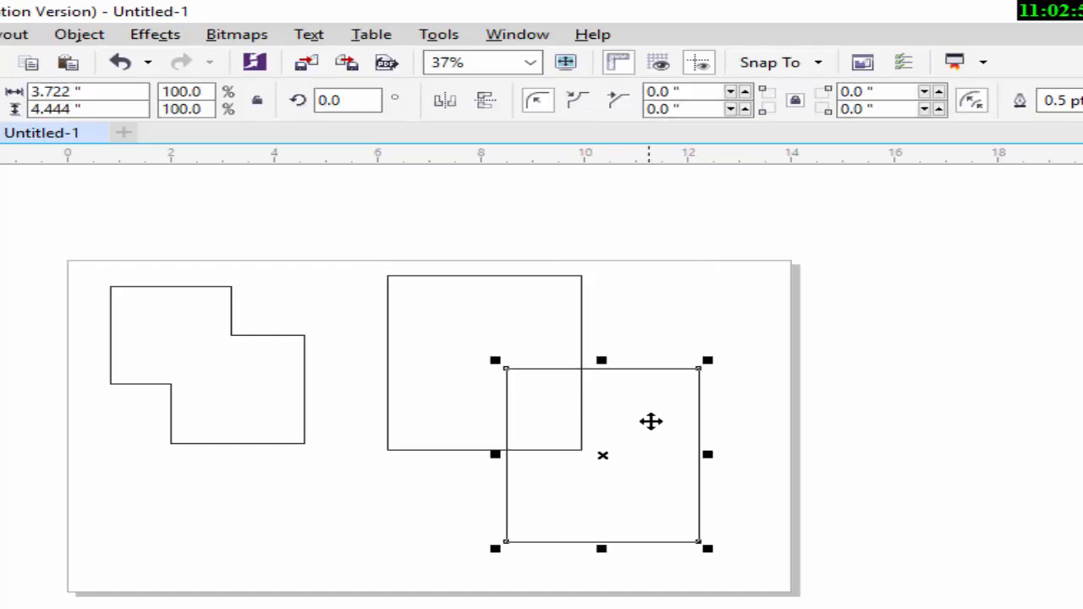
{"action": "left_click_drag", "start_coordinate": [650, 421], "coordinate": [870, 348]}
{"action": "left_click_drag", "start_coordinate": [558, 419], "coordinate": [325, 551]}
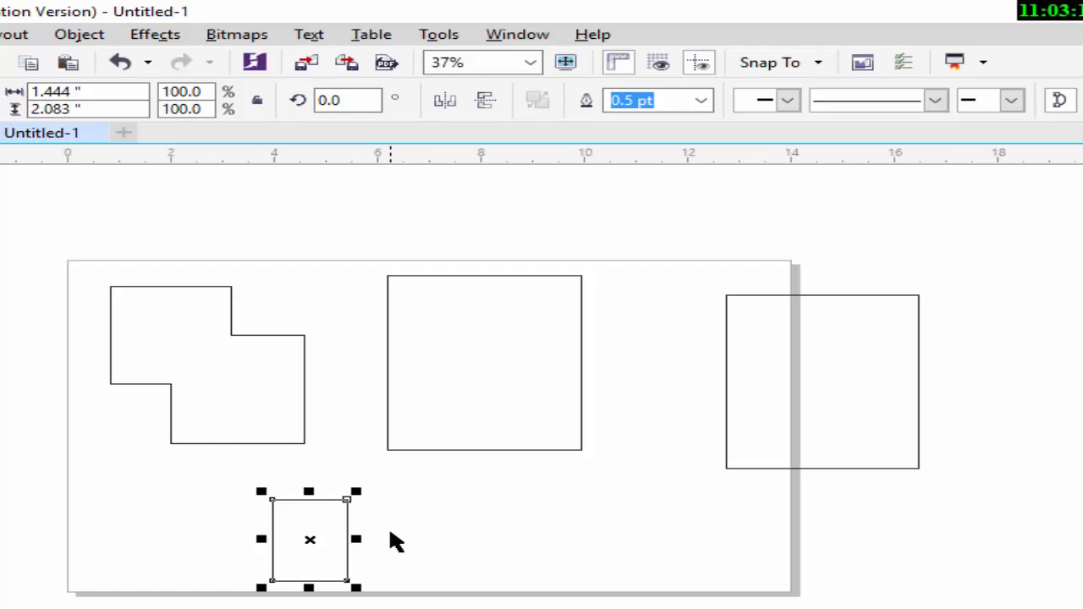
Step: Delete the intersection piece and rearrange the shapes so the two rectangles overlap mid-page and the welded shape sits past the page's left edge
{"action": "key", "text": "Delete"}
{"action": "left_click_drag", "start_coordinate": [512, 389], "coordinate": [464, 413]}
{"action": "left_click_drag", "start_coordinate": [710, 438], "coordinate": [437, 491]}
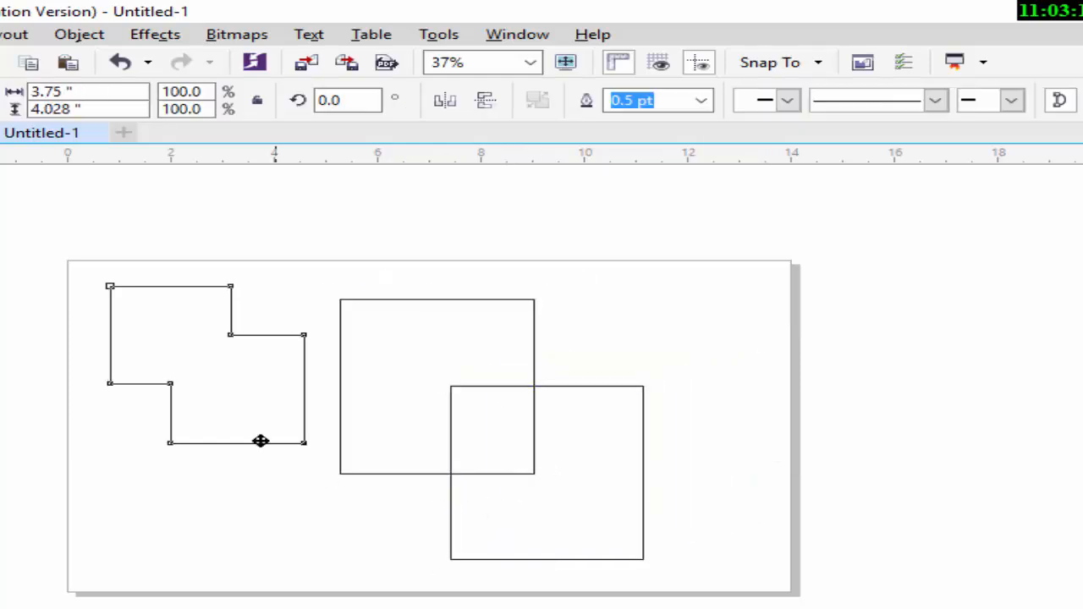
{"action": "left_click_drag", "start_coordinate": [261, 441], "coordinate": [0, 380]}
Step: Try Simplify on the two overlapping rectangles, and undo it
{"action": "left_click_drag", "start_coordinate": [280, 215], "coordinate": [702, 584]}
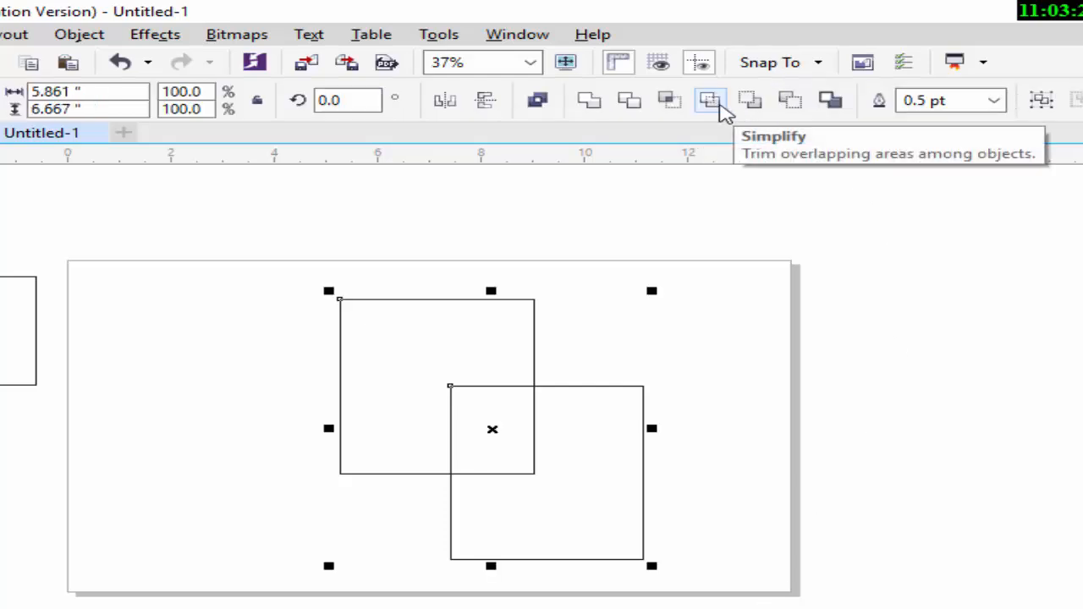
{"action": "left_click", "coordinate": [723, 108]}
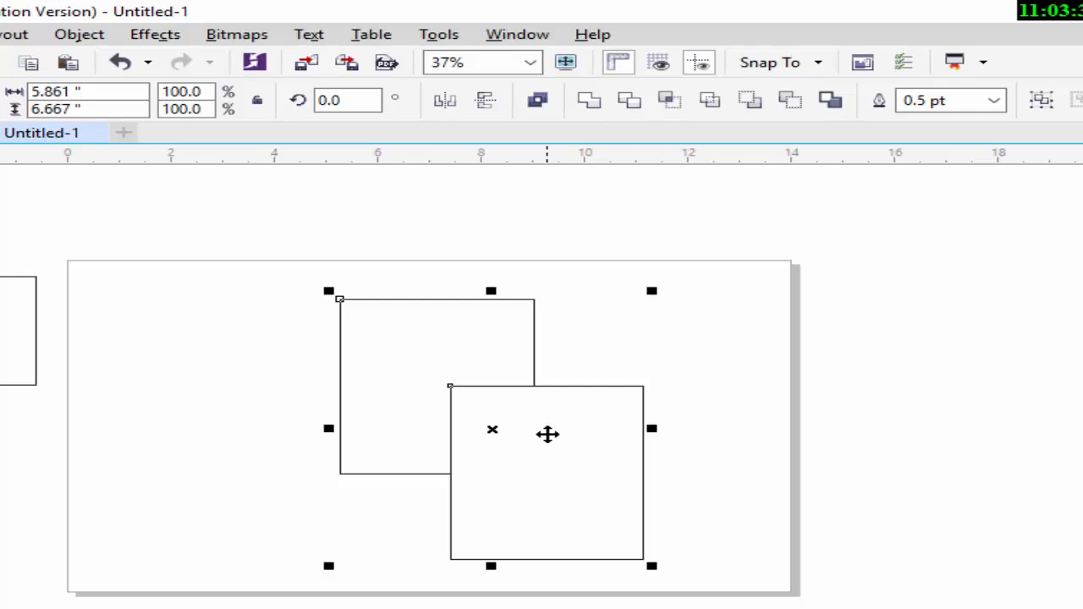
{"action": "key", "text": "ctrl+z"}
{"action": "left_click", "coordinate": [699, 496]}
Step: Try Front Minus Back on the two overlapping rectangles, and undo it
{"action": "left_click_drag", "start_coordinate": [303, 263], "coordinate": [732, 603]}
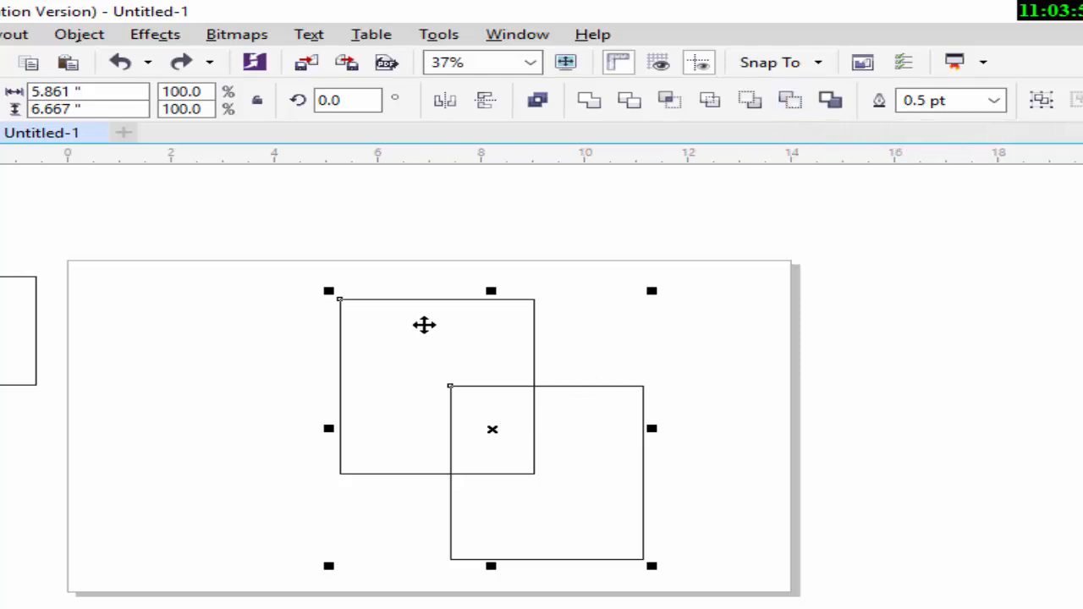
{"action": "left_click", "coordinate": [737, 370]}
{"action": "left_click_drag", "start_coordinate": [295, 201], "coordinate": [701, 593]}
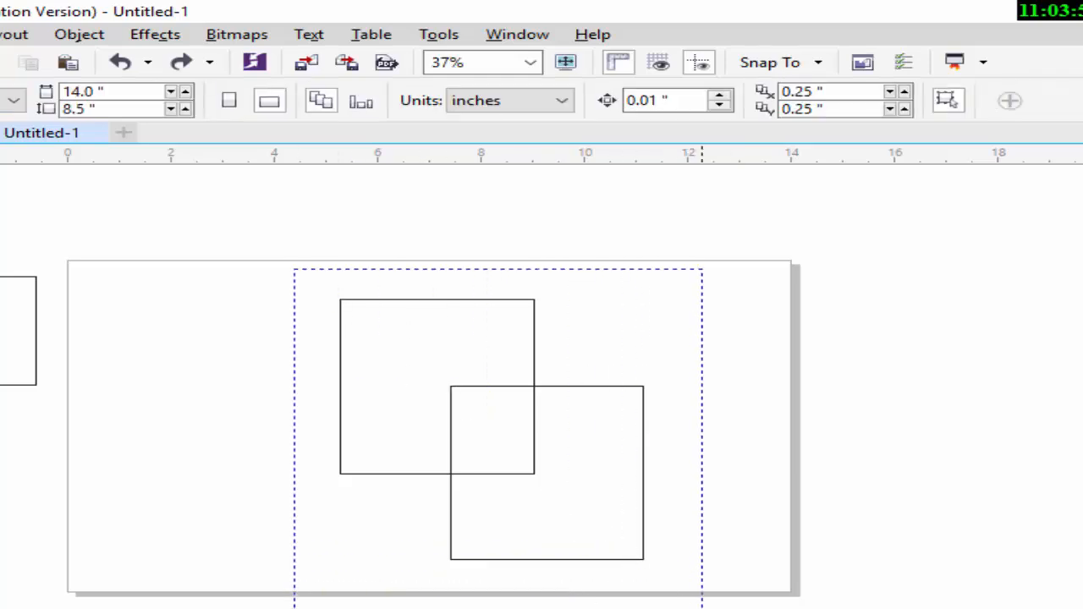
{"action": "left_click", "coordinate": [750, 100]}
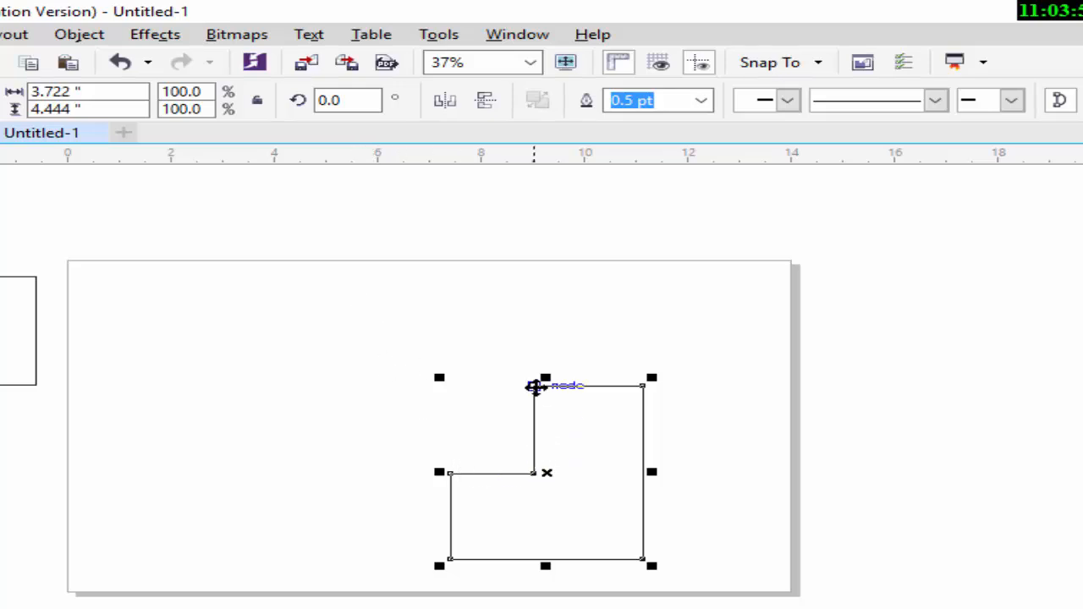
{"action": "key", "text": "ctrl+z"}
{"action": "left_click", "coordinate": [763, 414]}
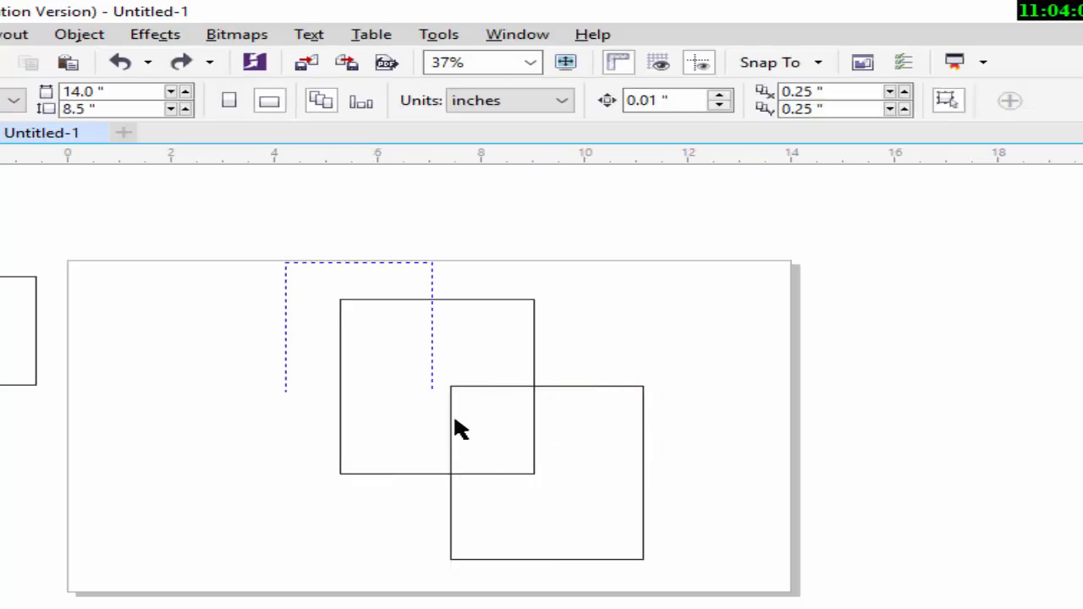
Step: Try Back Minus Front on the two overlapping rectangles, and undo it
{"action": "left_click_drag", "start_coordinate": [455, 422], "coordinate": [702, 599]}
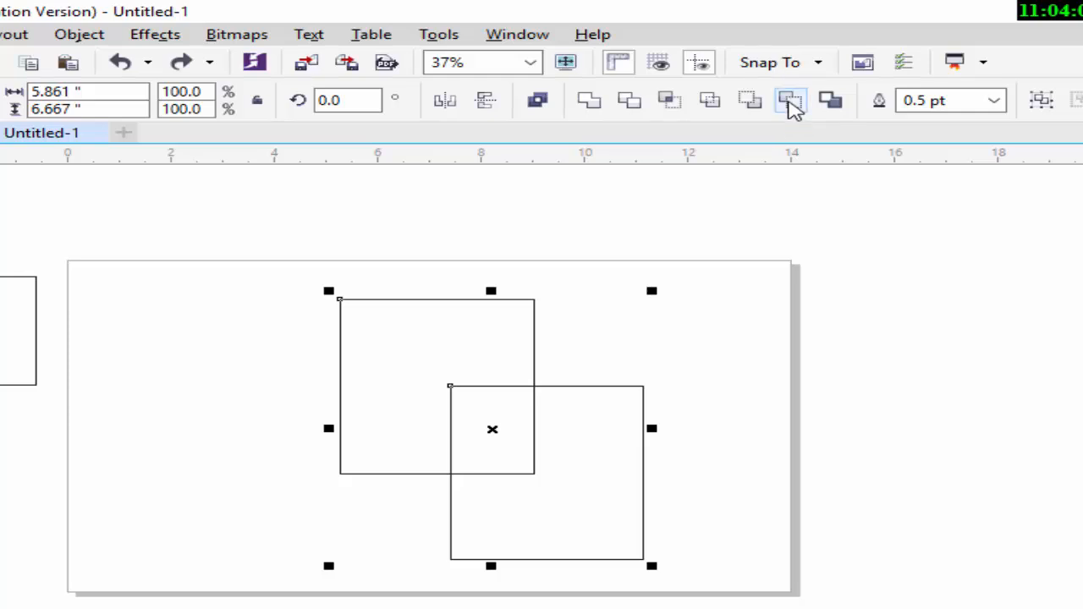
{"action": "left_click", "coordinate": [789, 100]}
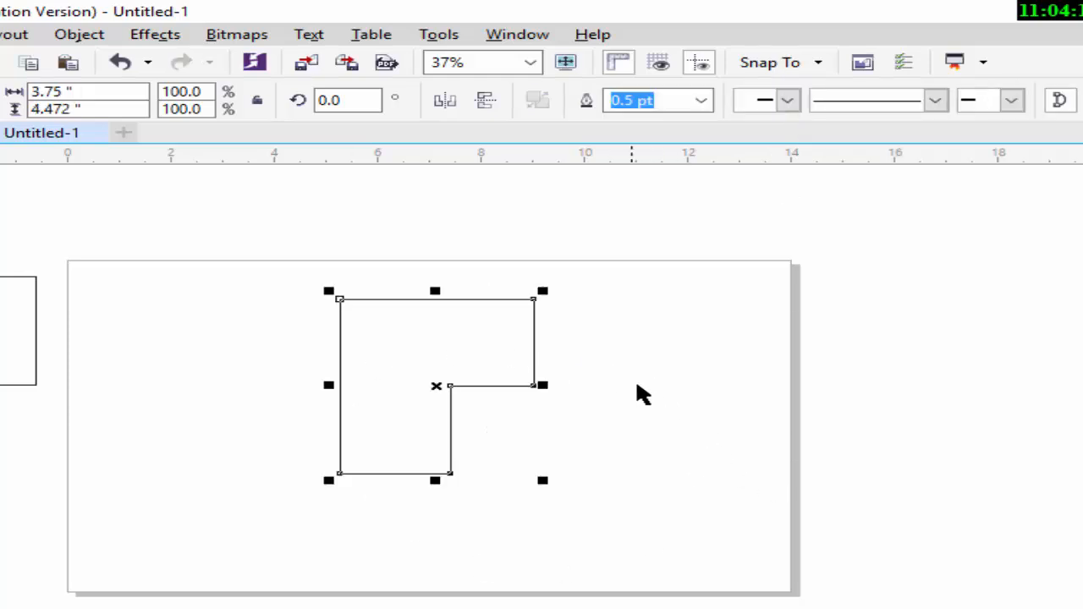
{"action": "key", "text": "ctrl+z"}
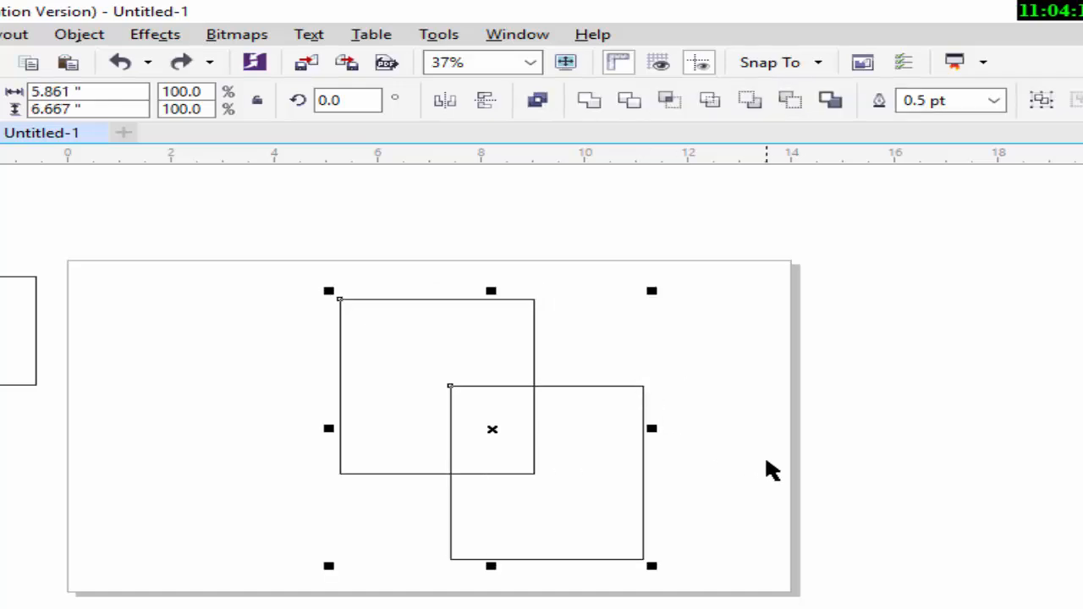
Step: Create a boundary around the two overlapping rectangles and move the boundary shape across the page's right edge, clear of the rectangles
{"action": "left_click", "coordinate": [313, 303]}
{"action": "left_click_drag", "start_coordinate": [297, 271], "coordinate": [711, 593]}
{"action": "left_click", "coordinate": [832, 107]}
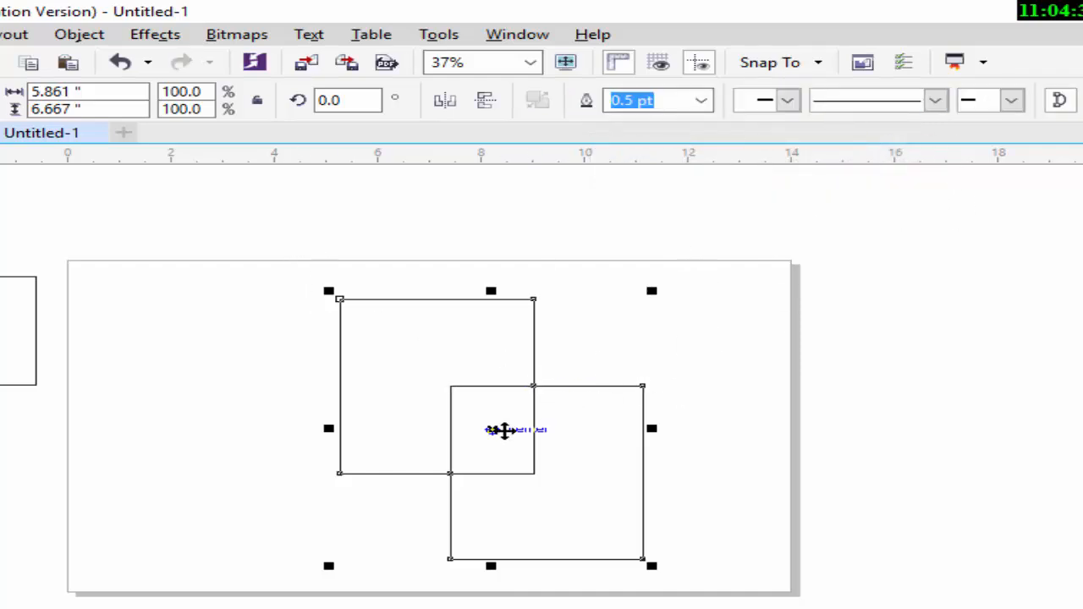
{"action": "left_click_drag", "start_coordinate": [504, 431], "coordinate": [868, 382]}
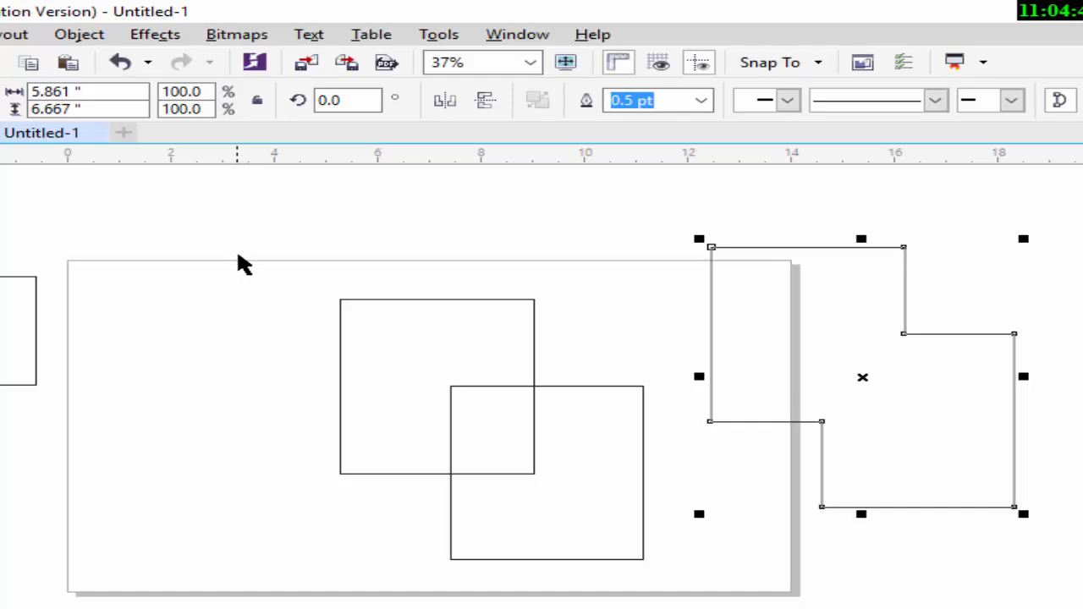
Step: Weld the two overlapping rectangles and move the welded shape to the left part of the page
{"action": "left_click_drag", "start_coordinate": [237, 254], "coordinate": [675, 605]}
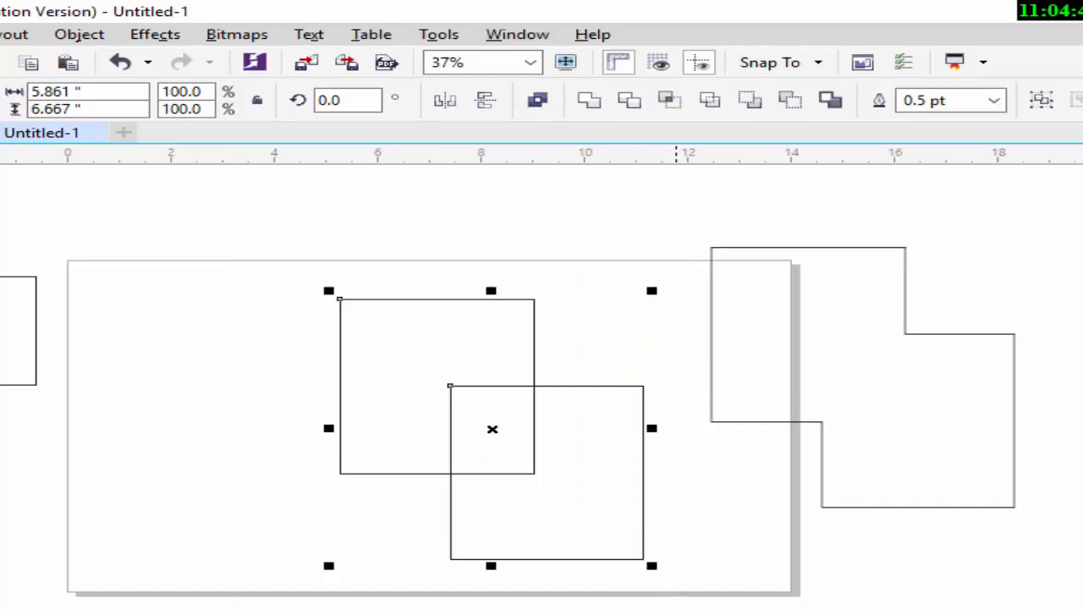
{"action": "left_click", "coordinate": [590, 102]}
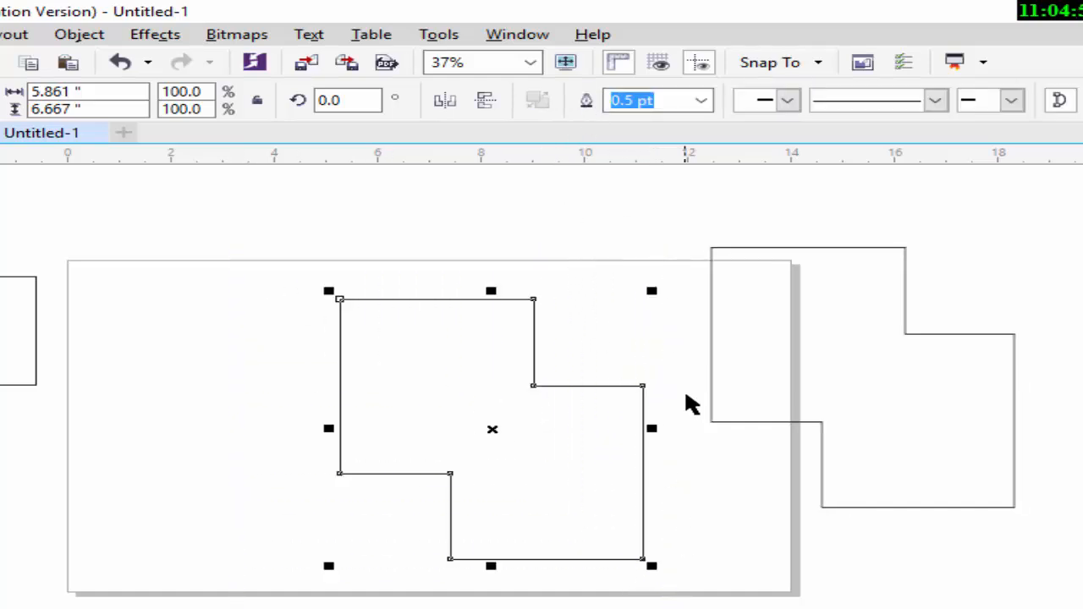
{"action": "left_click_drag", "start_coordinate": [494, 429], "coordinate": [242, 418]}
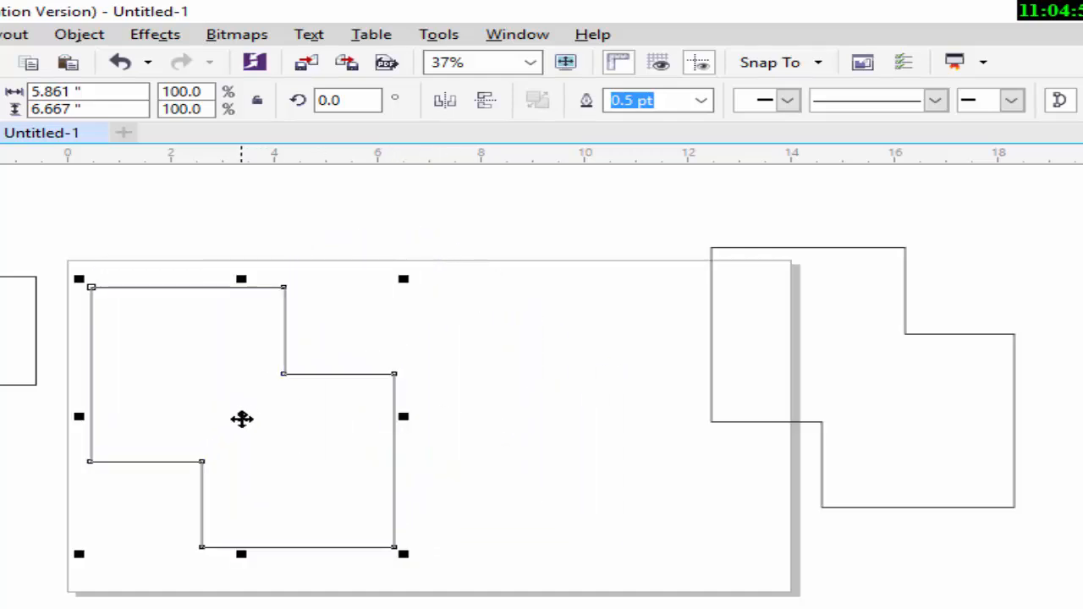